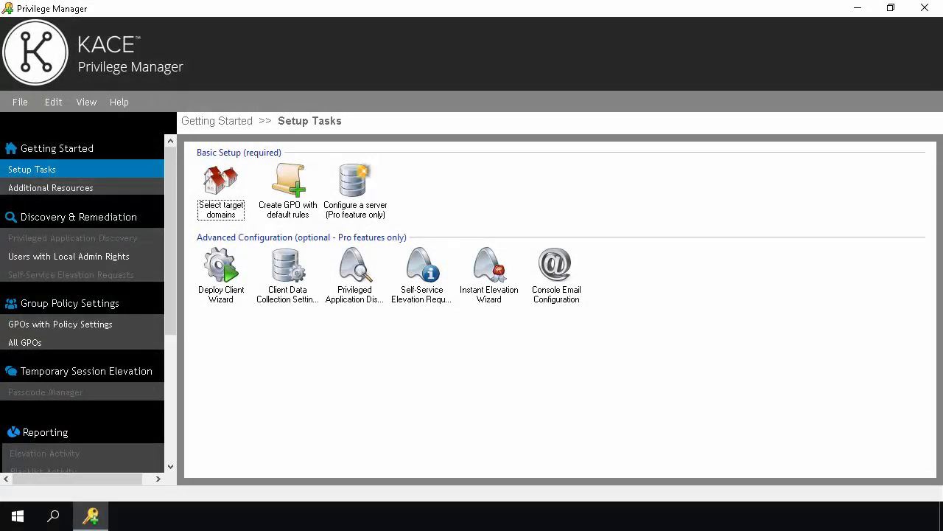
Replace bon.local with Upgrade.bon.local as the target domain, pinned to domain controller UpgradeDC.Upgrade.bon.local
click(52, 174)
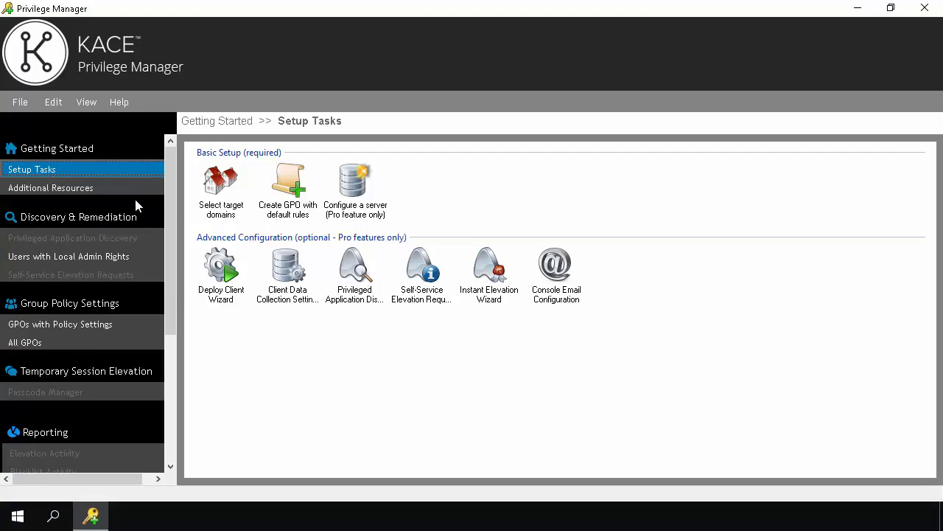
click(221, 184)
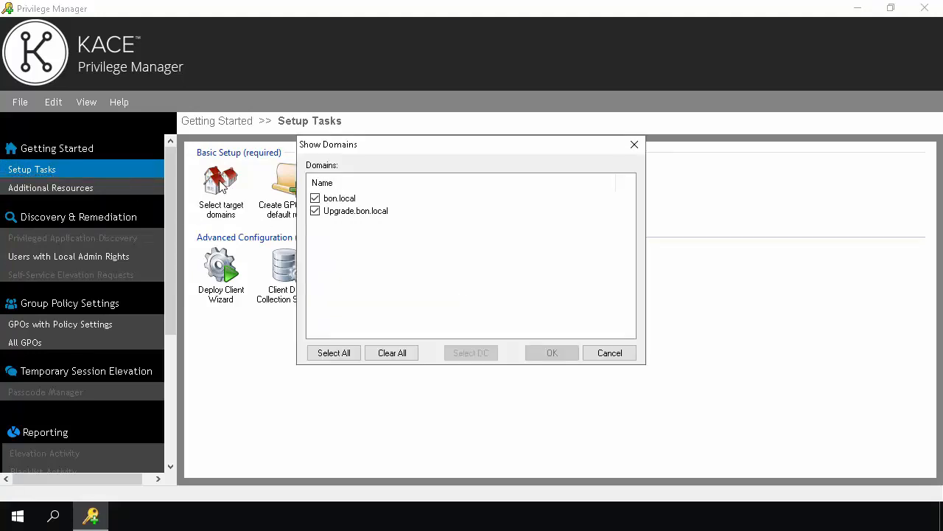
click(315, 199)
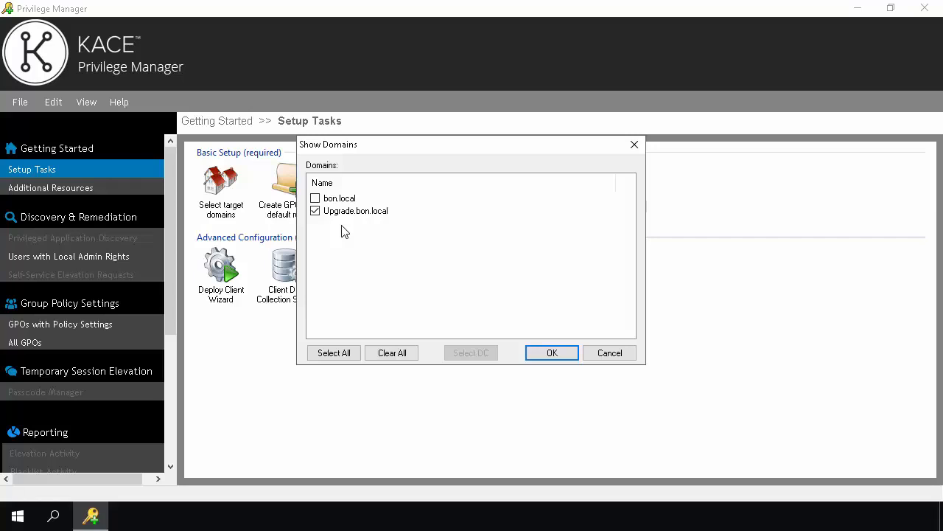
click(363, 211)
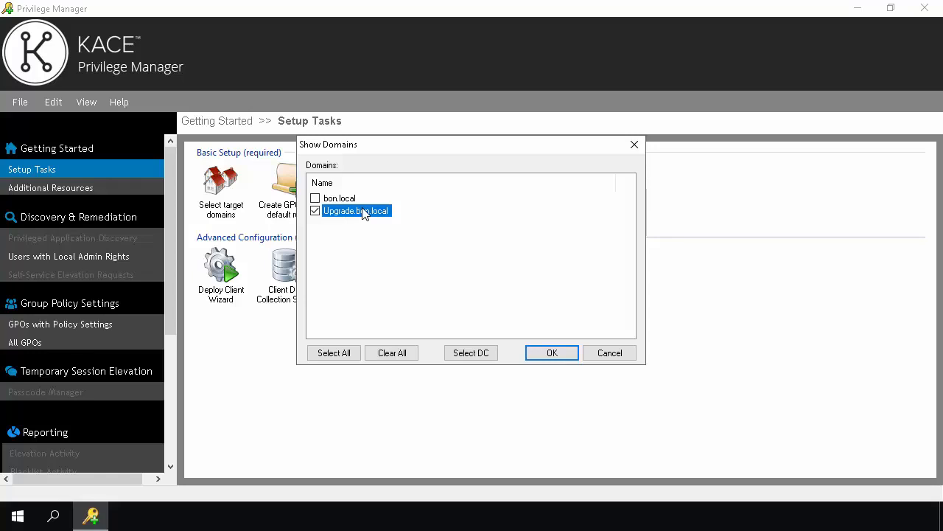
click(462, 353)
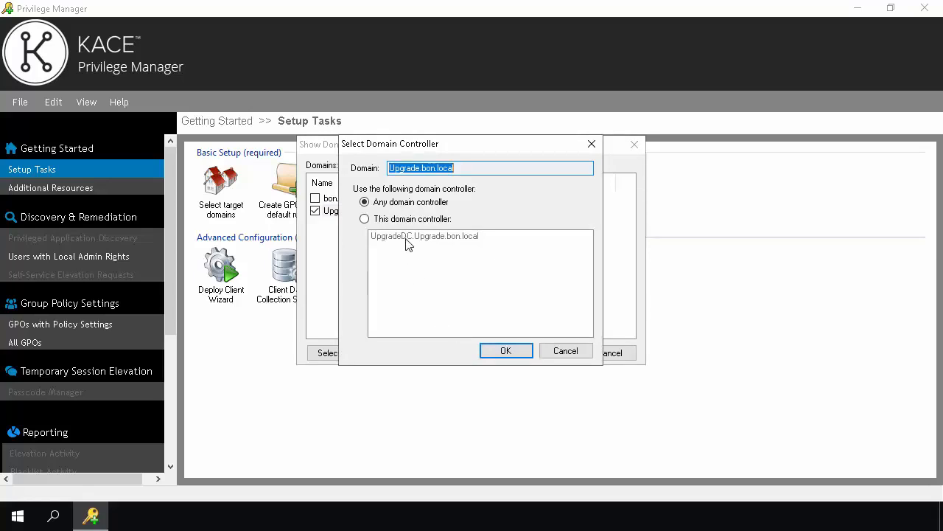
click(365, 220)
click(460, 237)
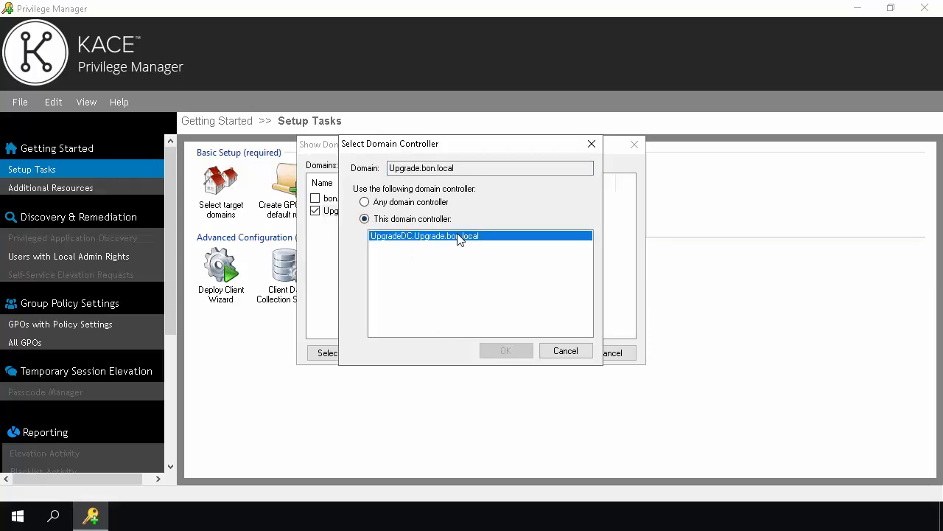
click(506, 351)
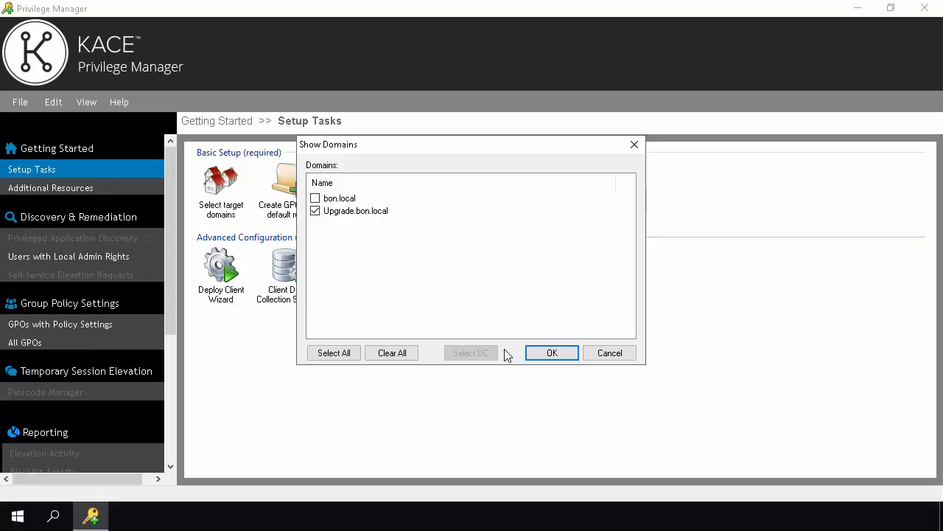
click(552, 353)
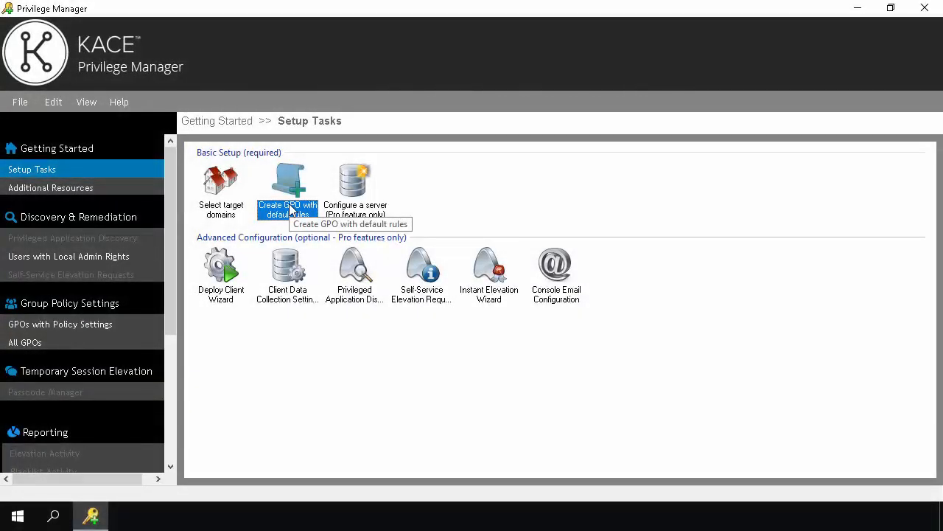
Launch the Create GPO with default rules wizard, leaving the operating system filter at Any
double_click(290, 211)
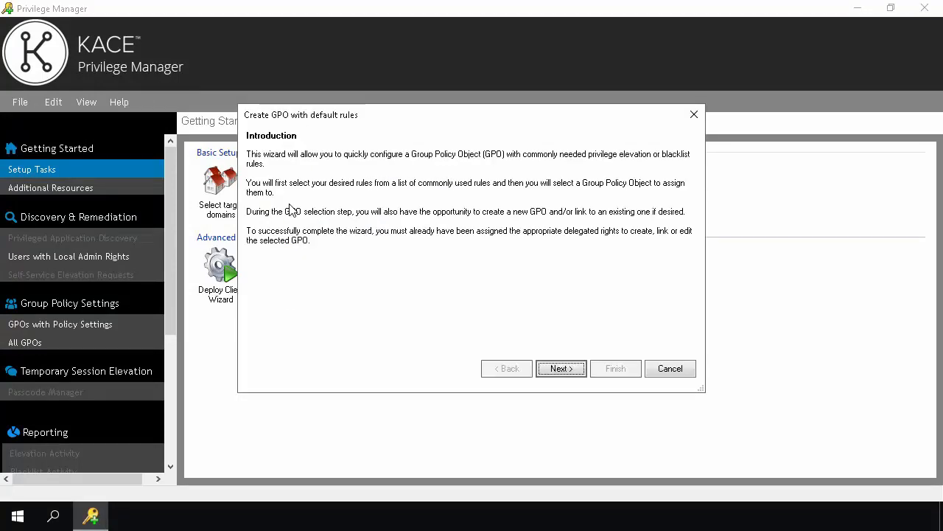
click(561, 369)
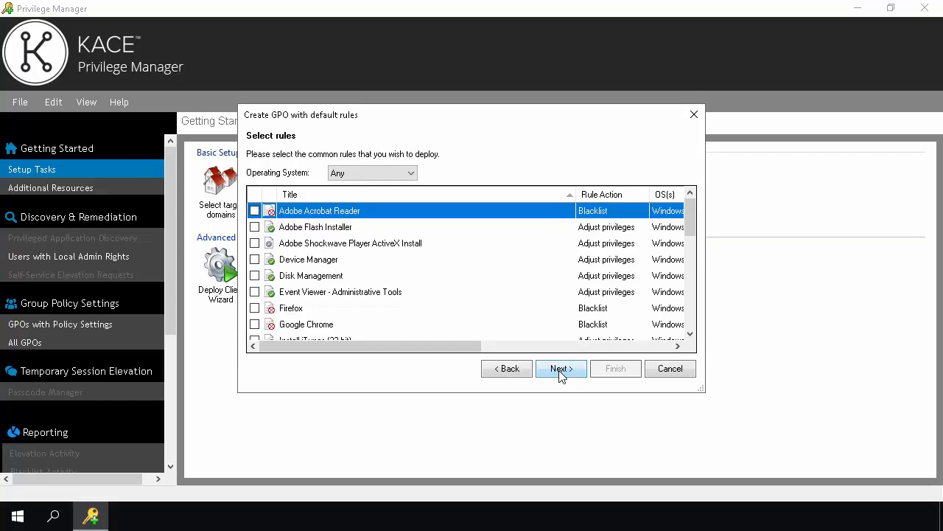
click(411, 176)
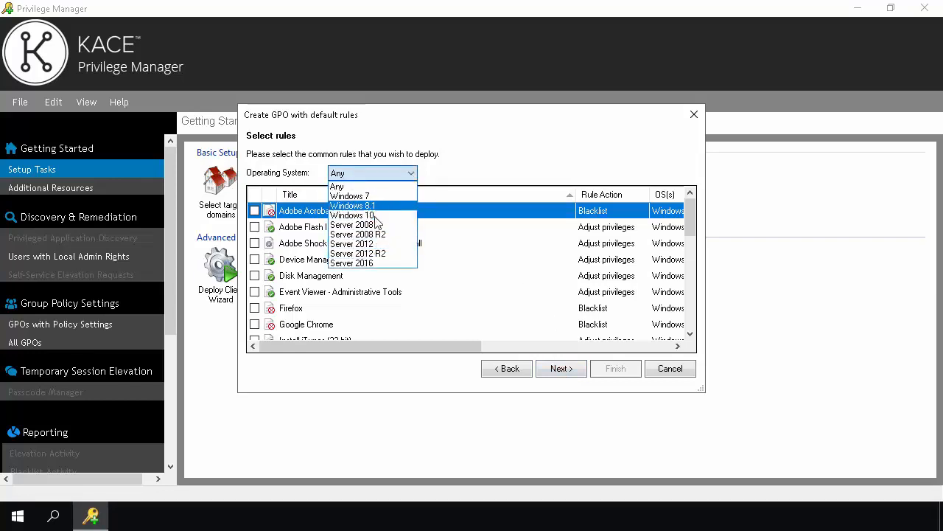
click(339, 186)
Select the Adobe Flash Installer, Adobe Acrobat Reader, Device Manager and Firefox default rules
click(254, 226)
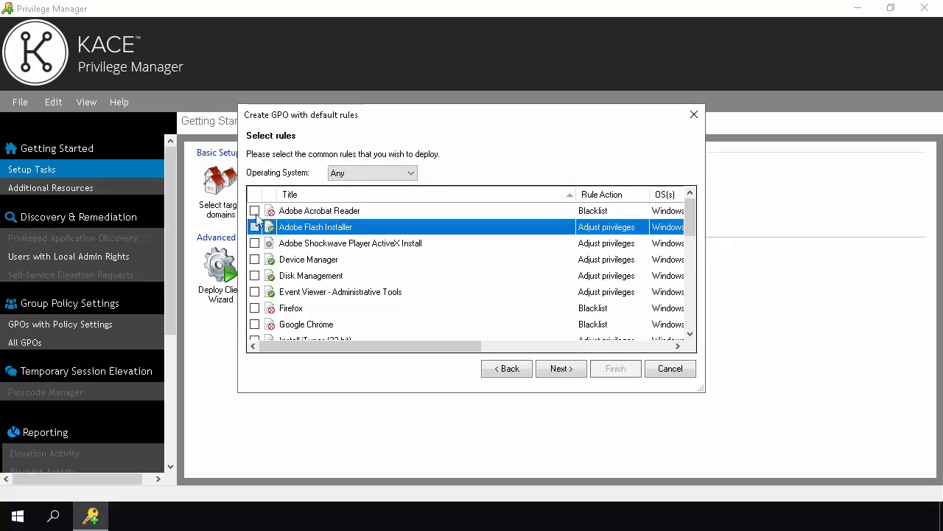
click(255, 211)
click(255, 259)
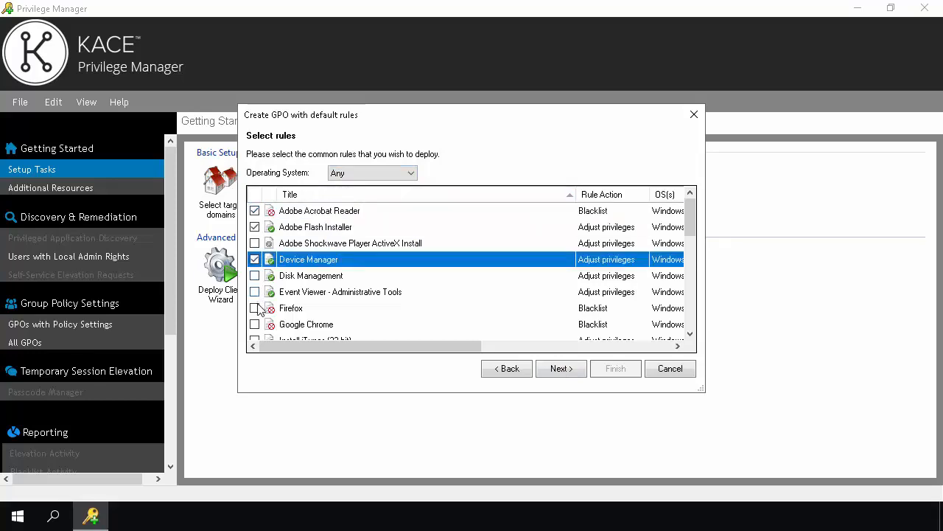
click(254, 308)
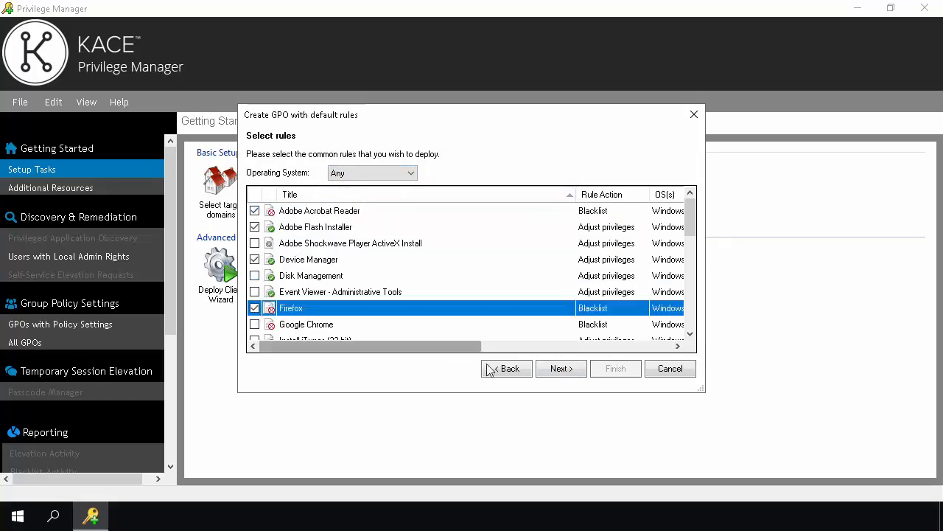
click(573, 370)
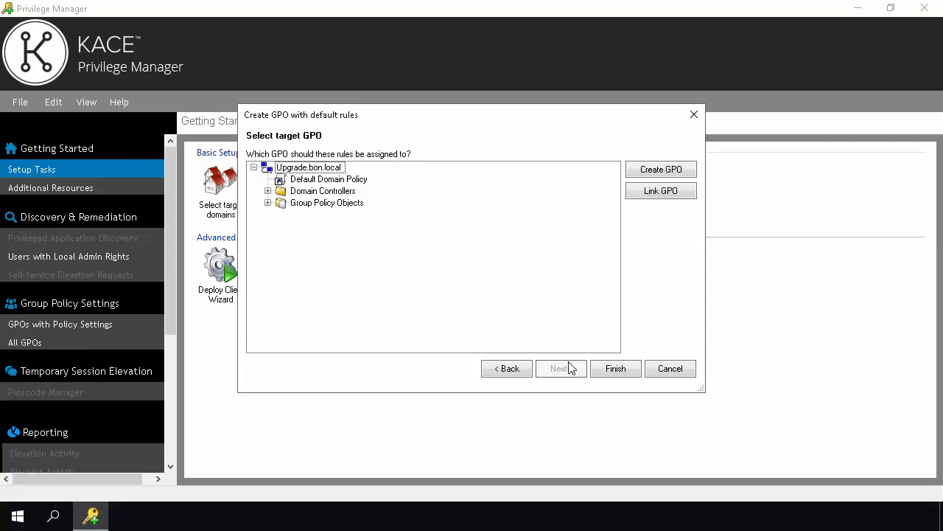
Create a new GPO named 'Test' under Upgrade.bon.local, leave it unlinked, and finish the wizard
click(324, 168)
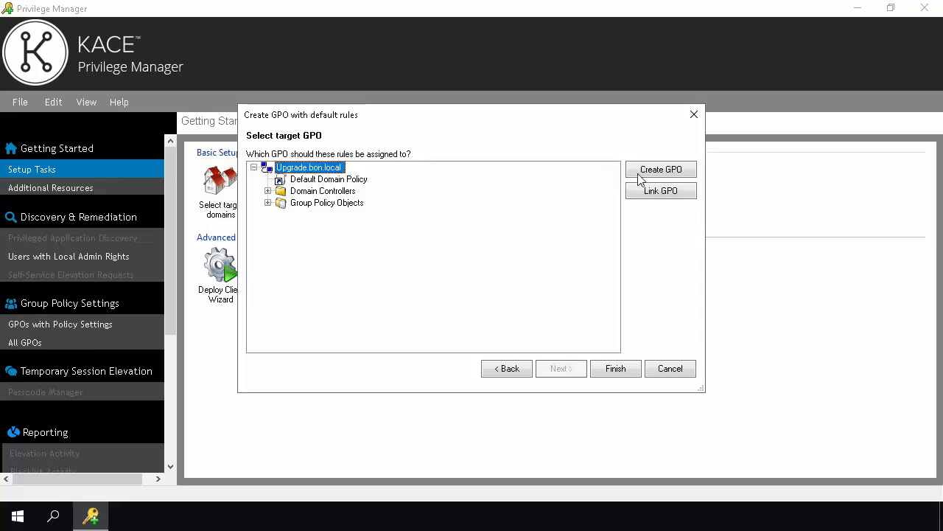
click(669, 175)
text(Test)
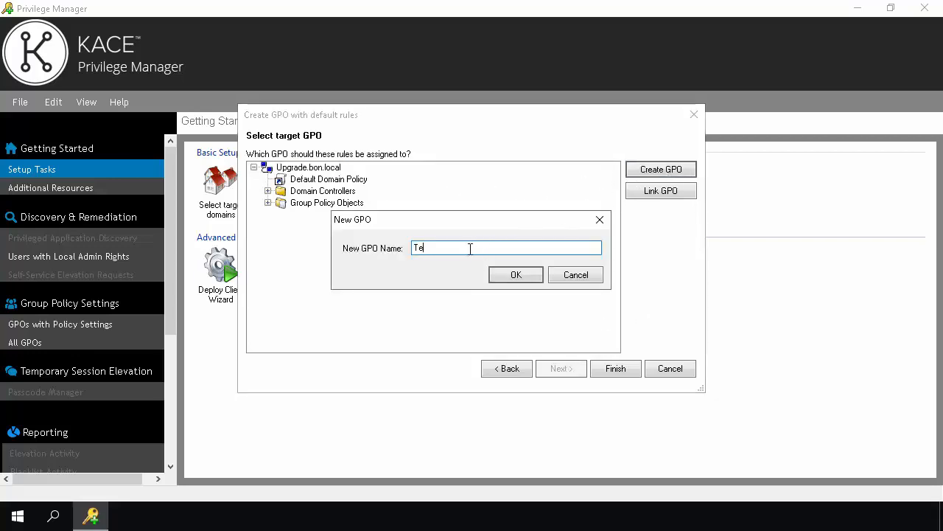
click(501, 276)
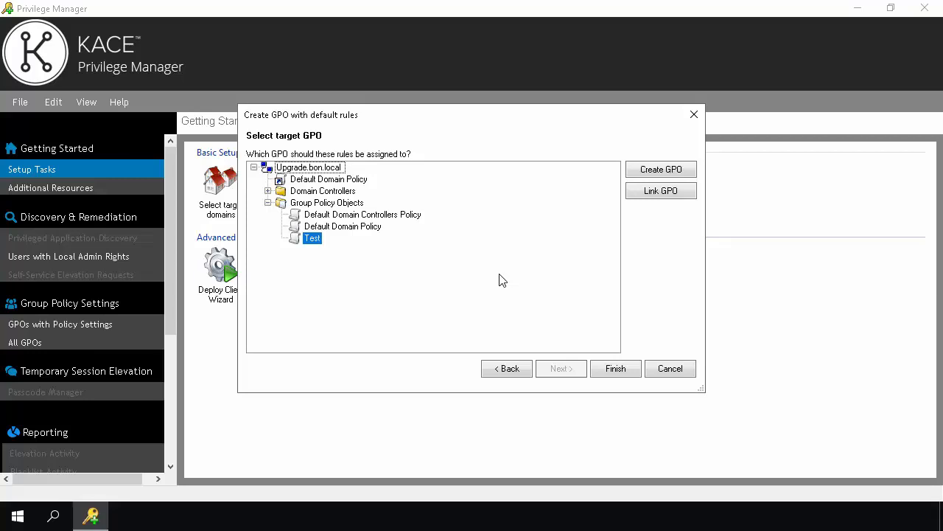
click(677, 191)
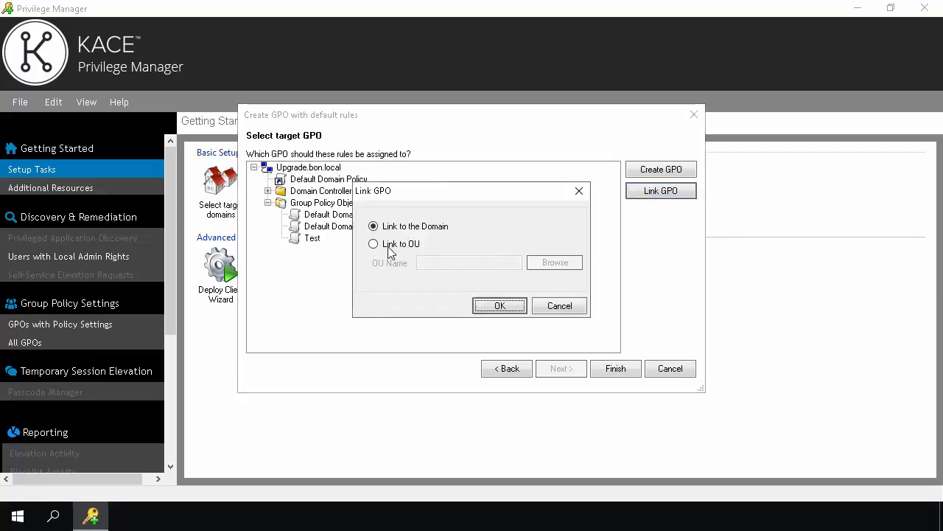
click(562, 307)
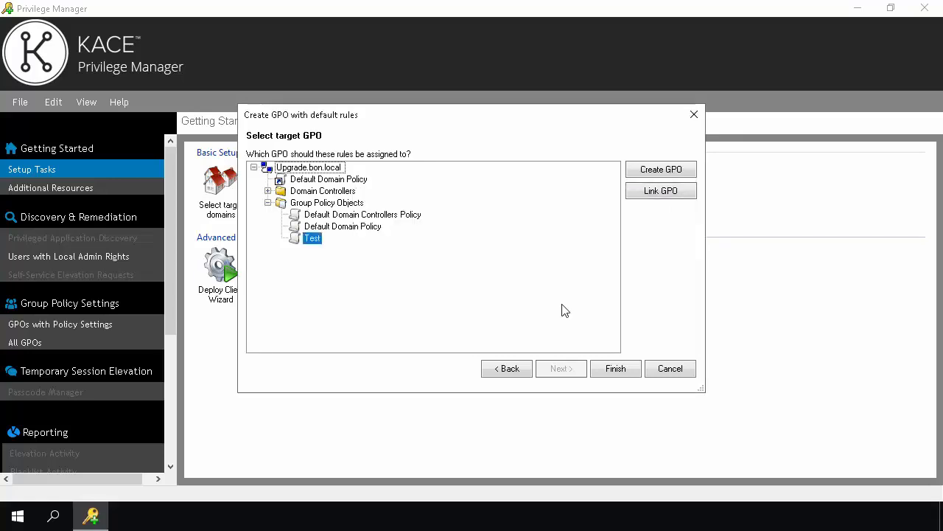
click(618, 372)
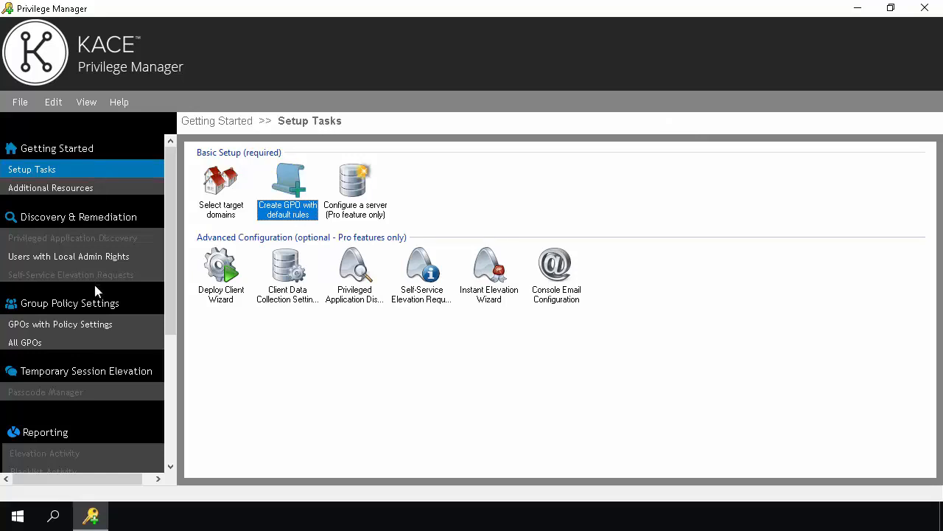
Open the Test GPO under Group Policy Objects and view its blacklist and privilege elevation rules
click(96, 322)
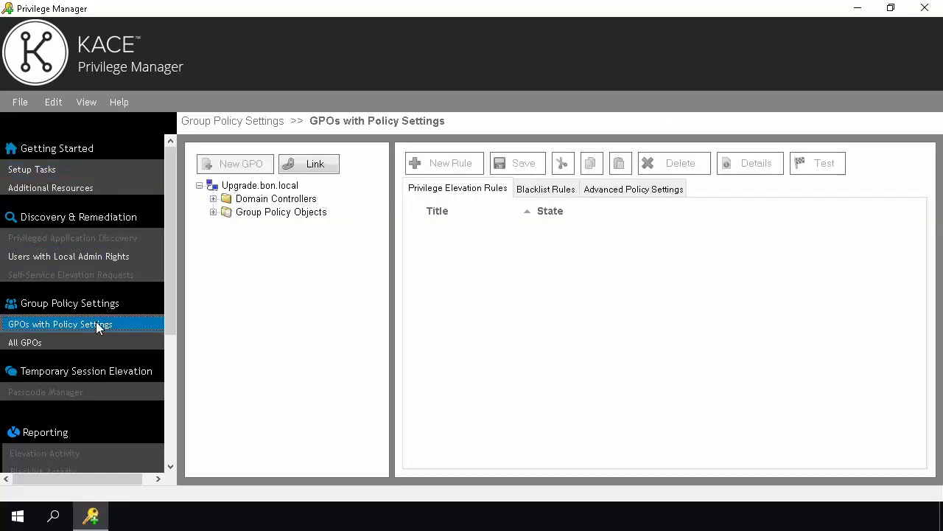
click(213, 212)
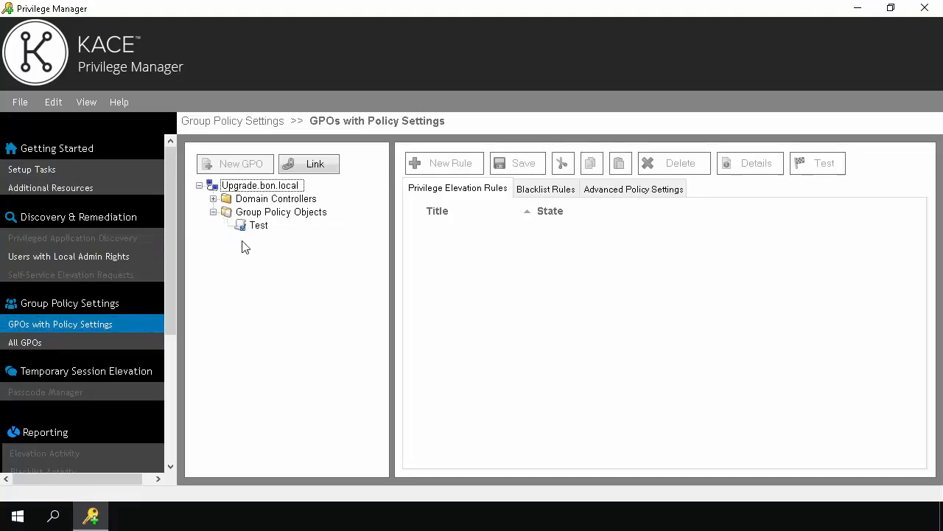
click(258, 226)
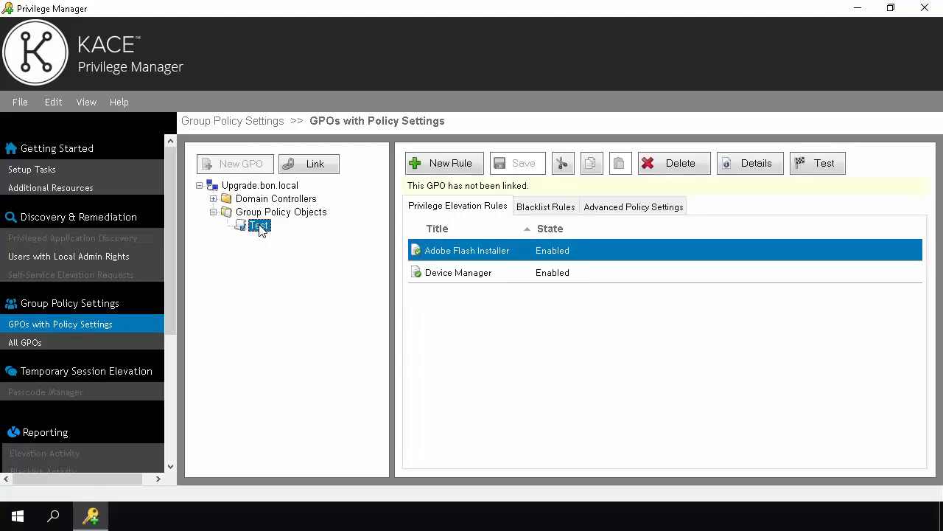
click(547, 209)
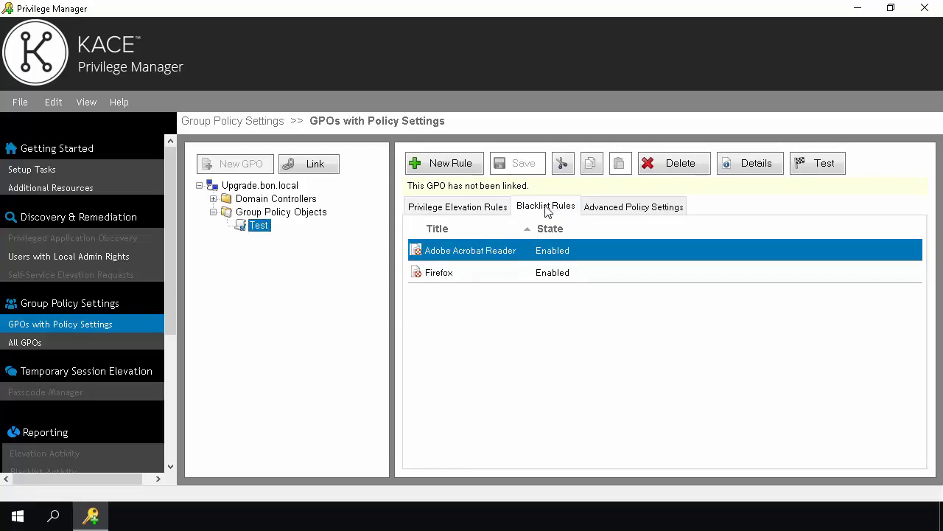
click(482, 209)
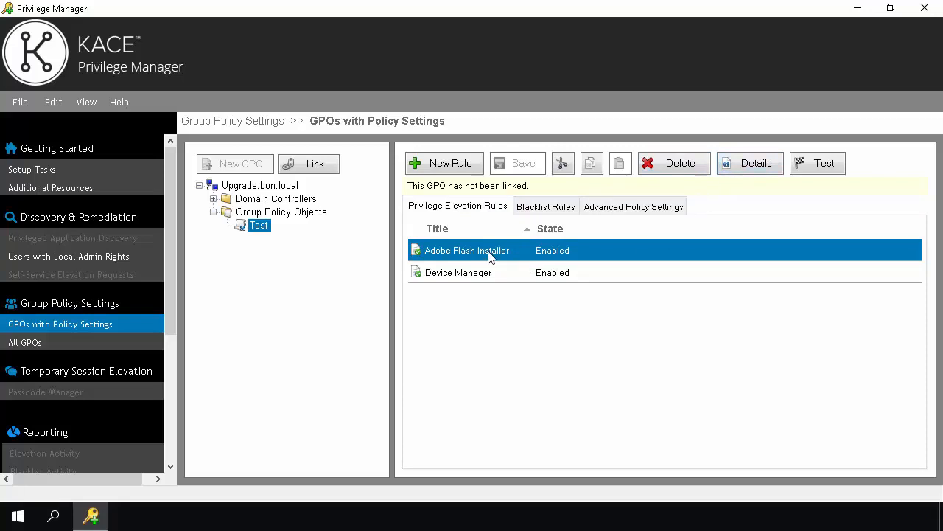
Inspect every tab of the Adobe Flash Installer rule without changes, then return to Setup Tasks
double_click(526, 265)
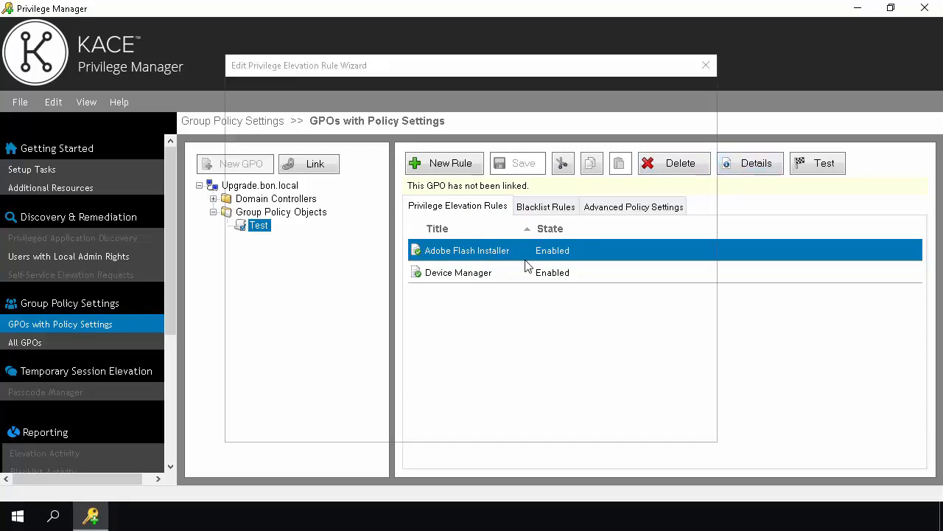
click(334, 90)
click(399, 92)
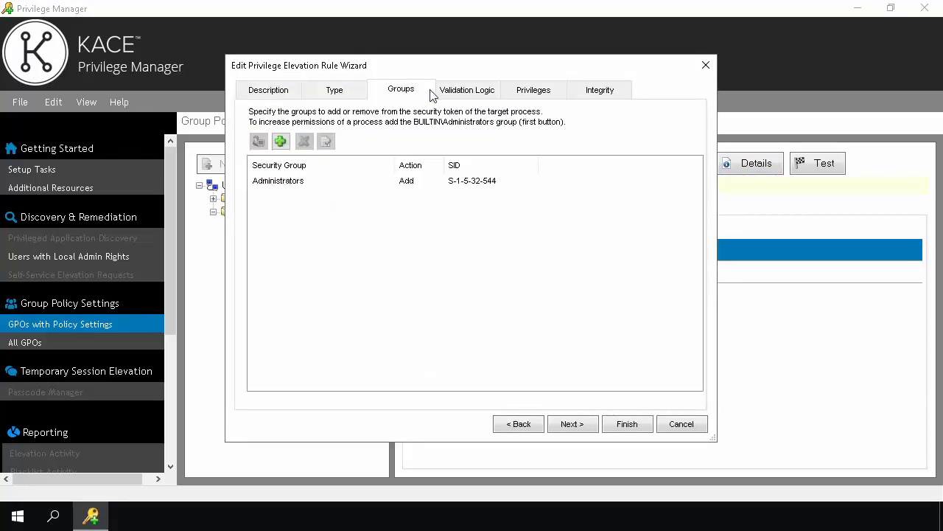
click(477, 94)
click(543, 95)
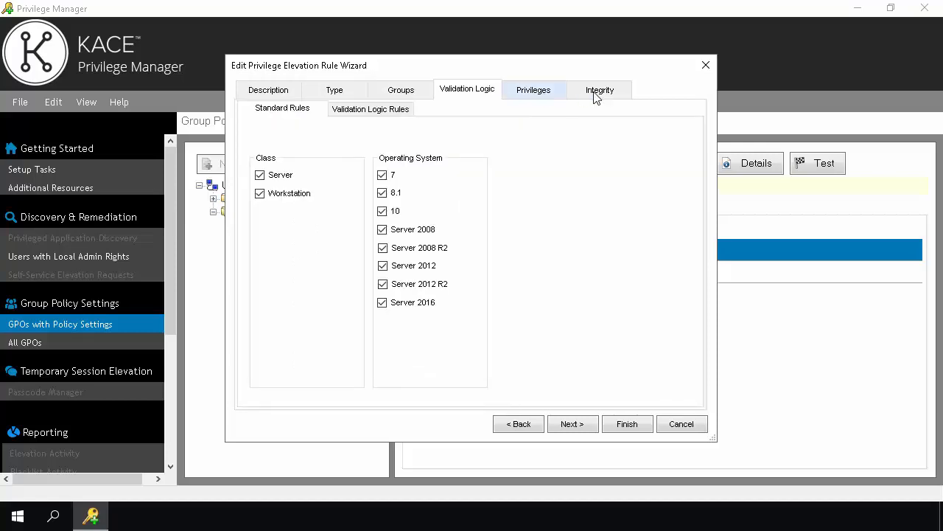
click(596, 95)
click(625, 427)
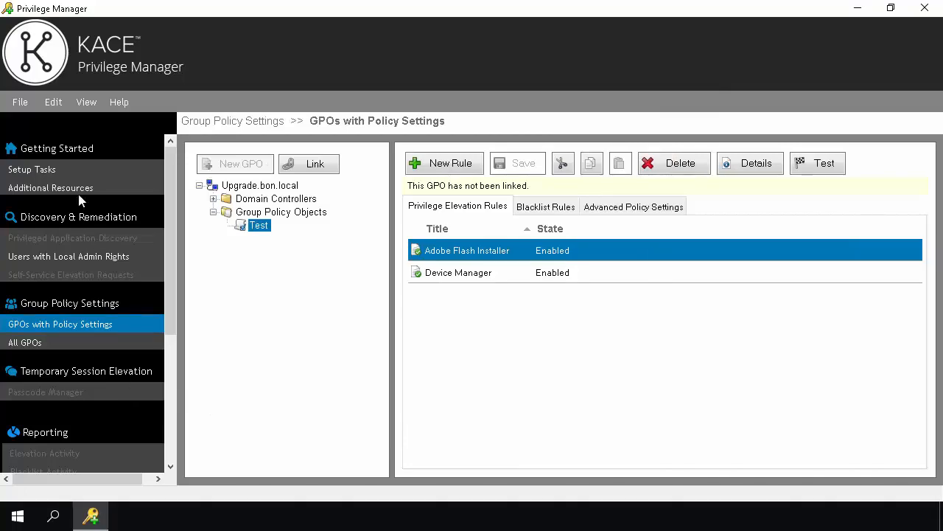
click(60, 171)
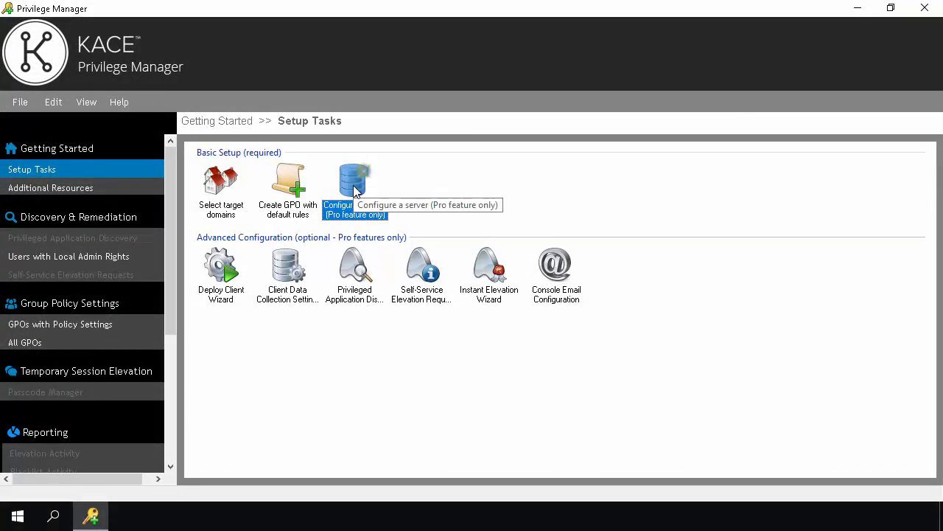
Launch Configure a server and choose to set up the Privilege Manager Server on this computer
double_click(355, 191)
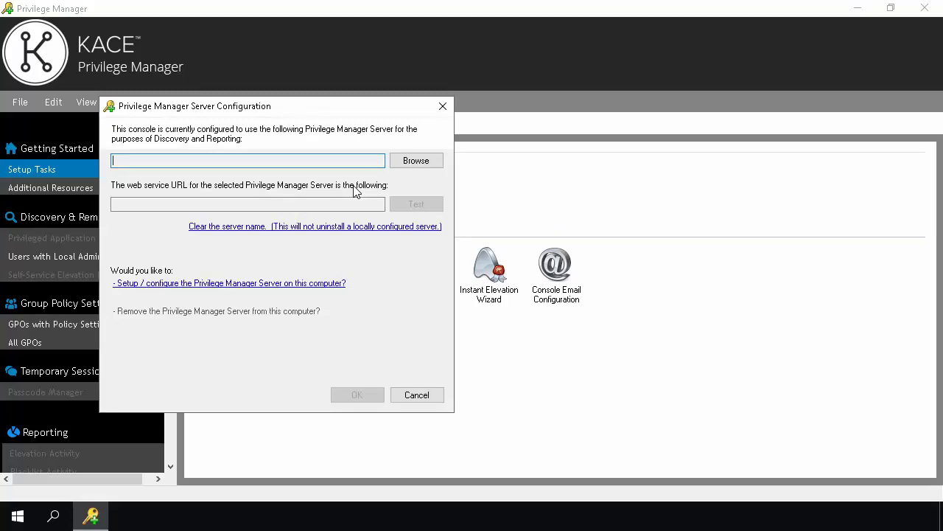
click(273, 284)
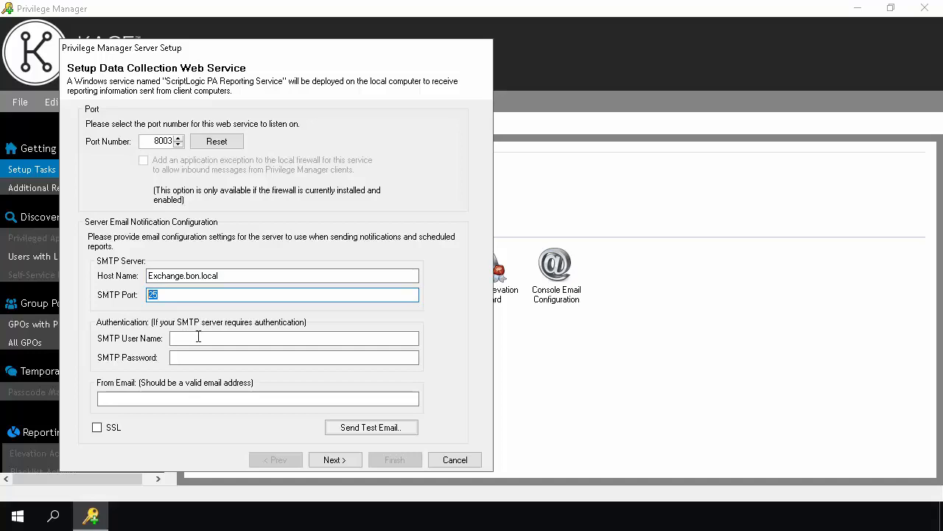
Enter the SMTP user name and password, enable SSL, and fill in the sender e-mail address
click(199, 338)
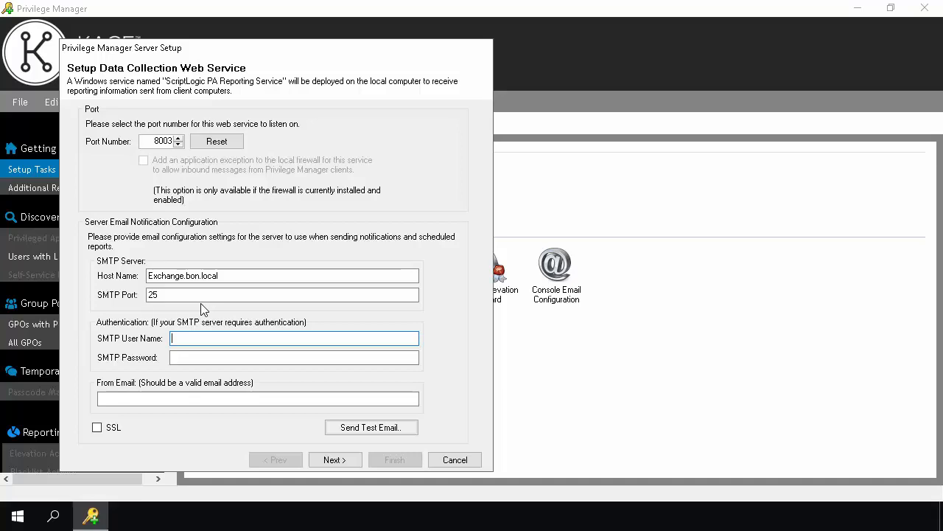
text(User)
click(195, 357)
text(Password)
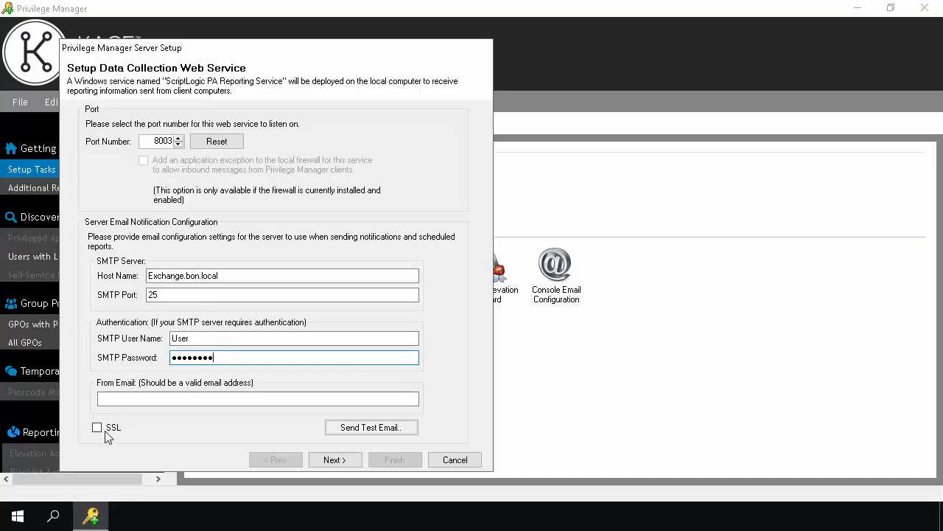
click(103, 429)
click(162, 398)
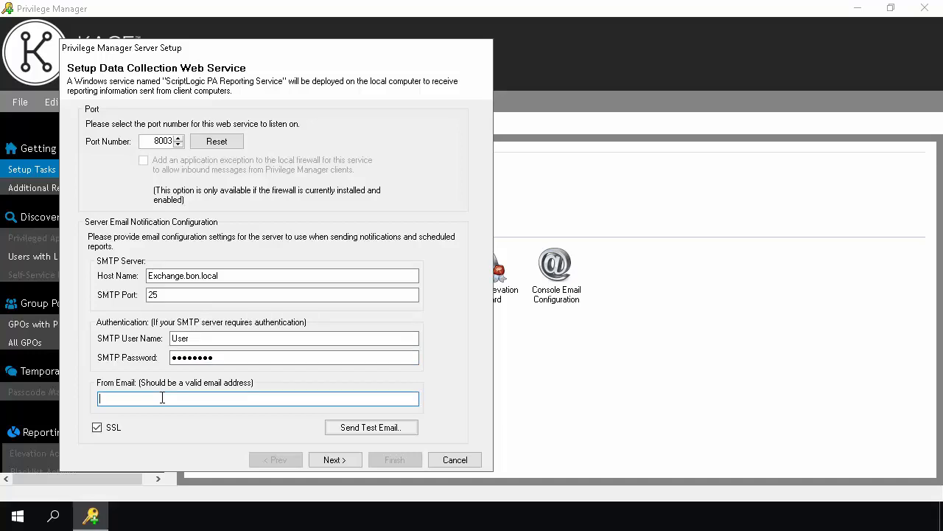
text(User@Bon.local)
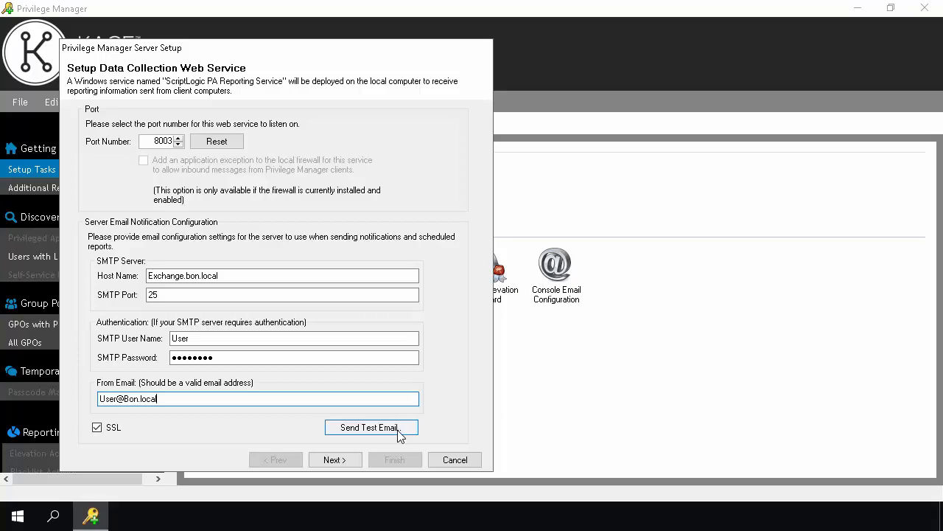
click(348, 460)
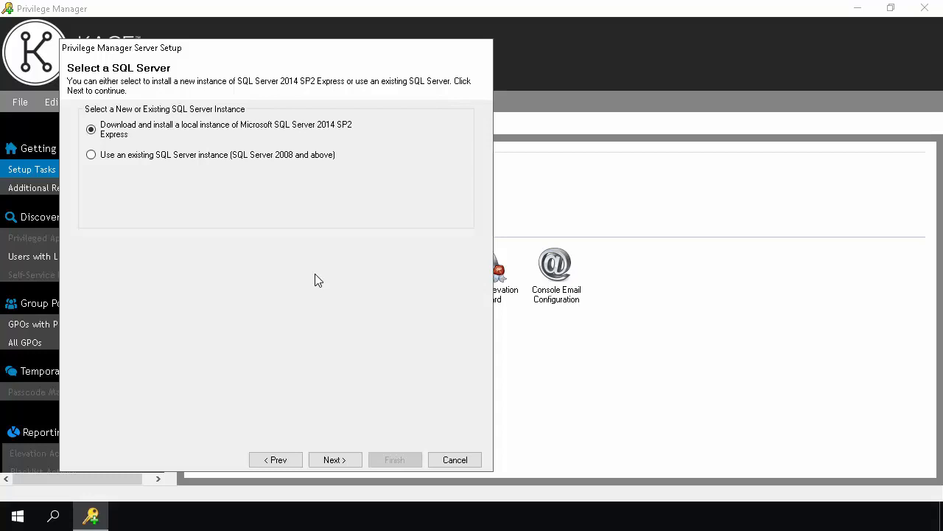
Opt to download and install a local Microsoft SQL Server 2014 SP2 Express instance
click(91, 155)
click(93, 131)
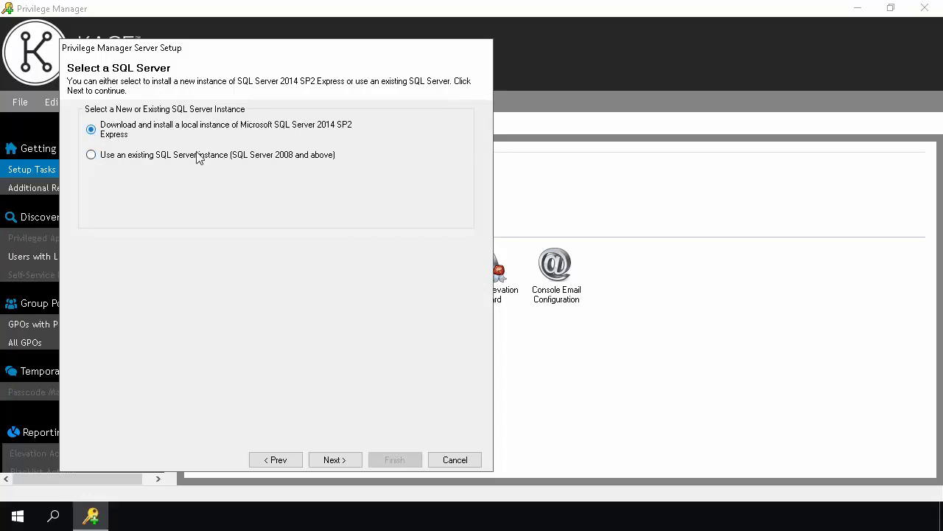
click(335, 460)
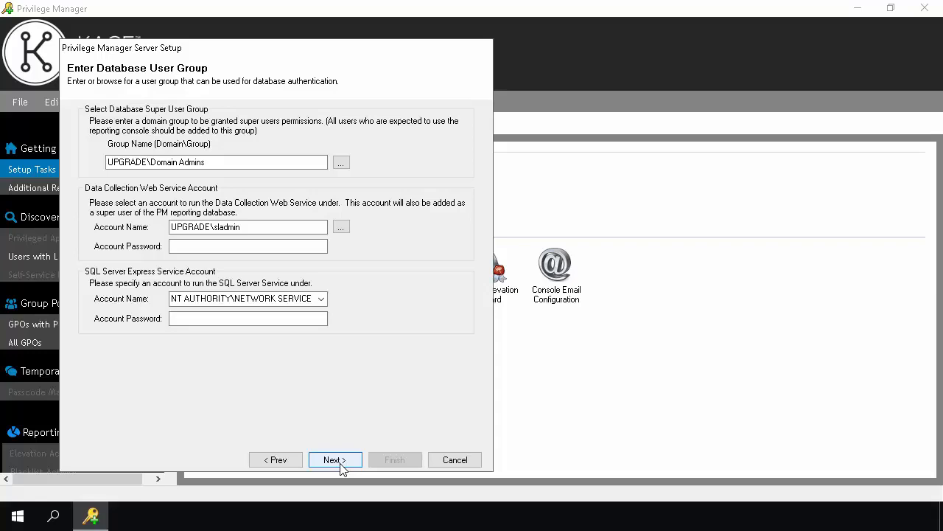
Keep UPGRADE\Domain Admins as the super user group and enter the web service account password
click(341, 164)
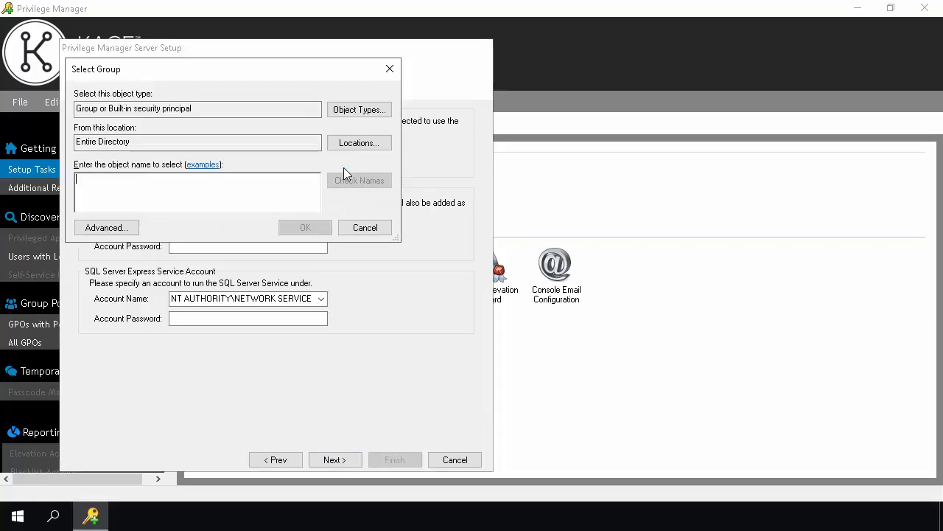
click(366, 228)
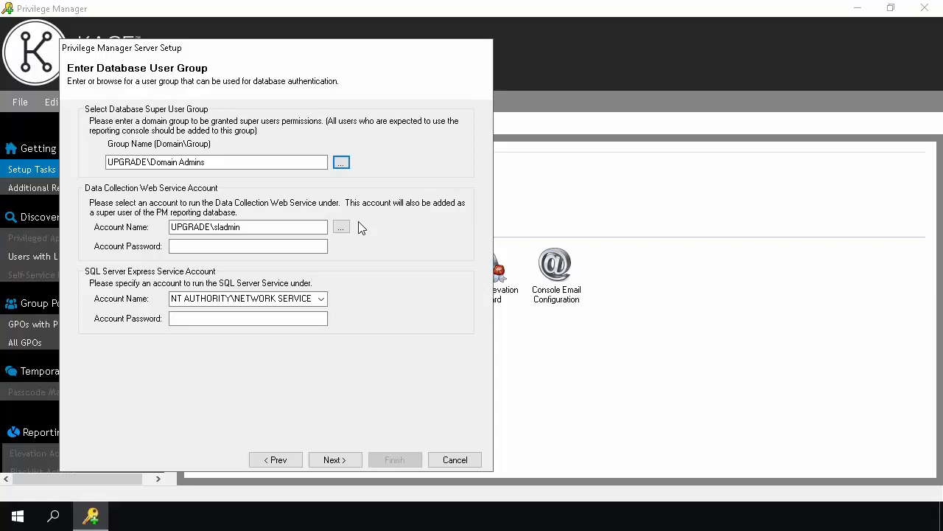
click(240, 247)
text(**********)
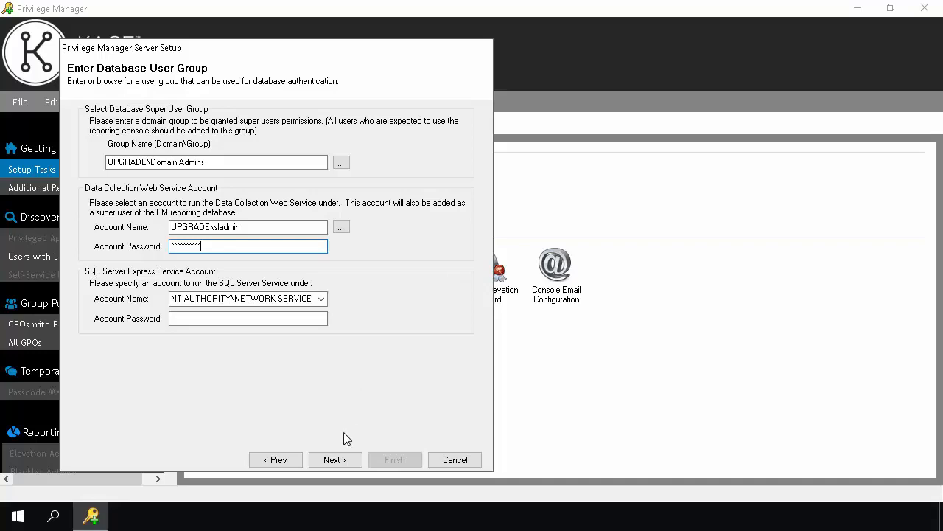
click(333, 460)
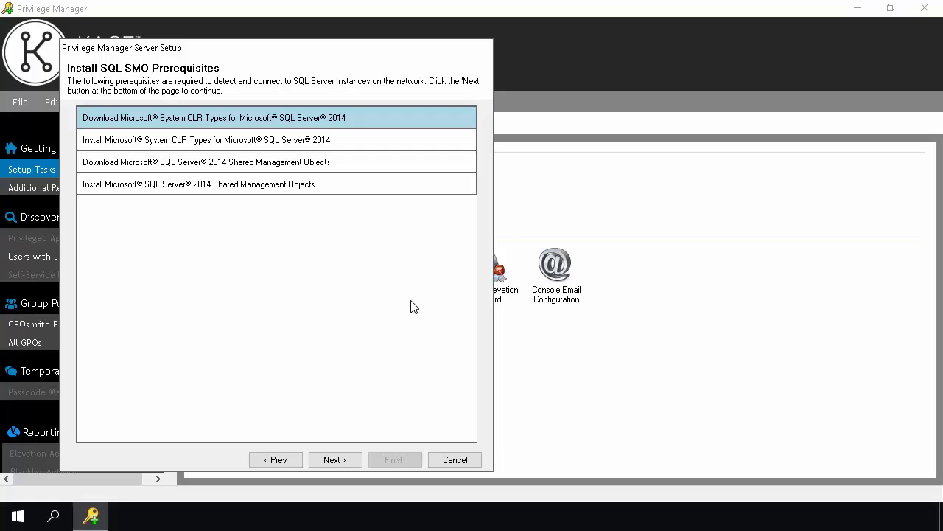
Install the SQL SMO prerequisites and SQL Server Express, then accept UPGRADEDA as the server
click(331, 459)
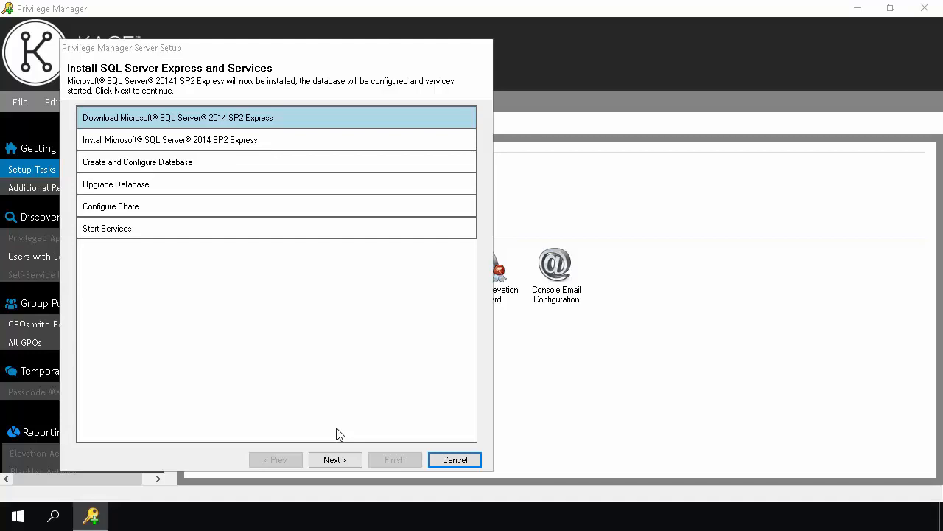
click(335, 460)
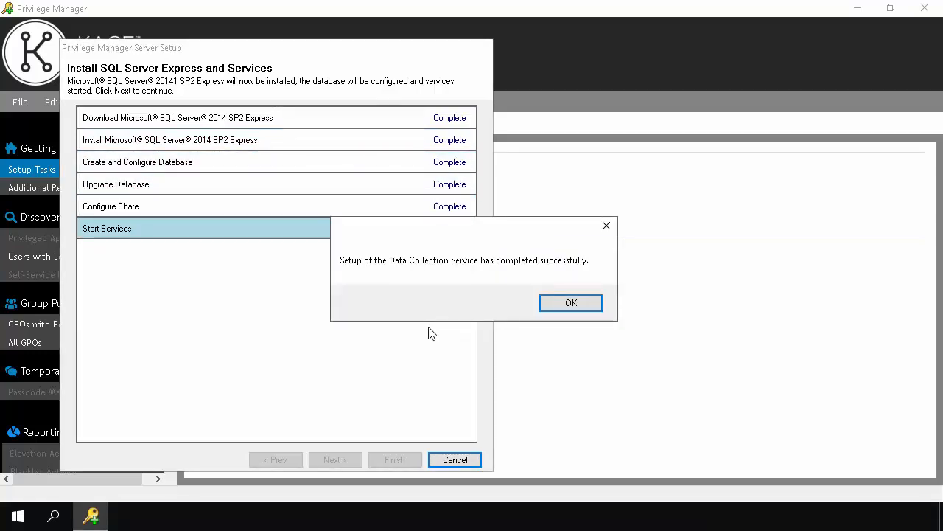
click(597, 304)
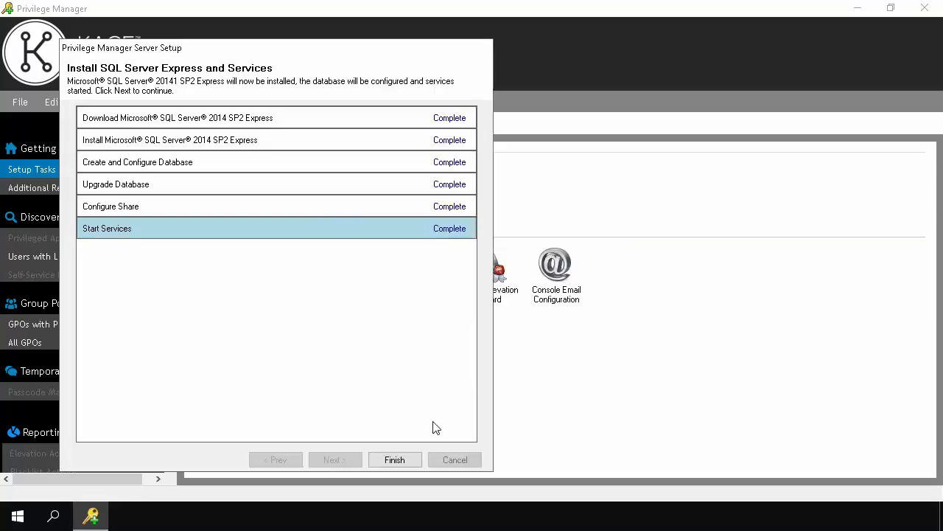
click(395, 460)
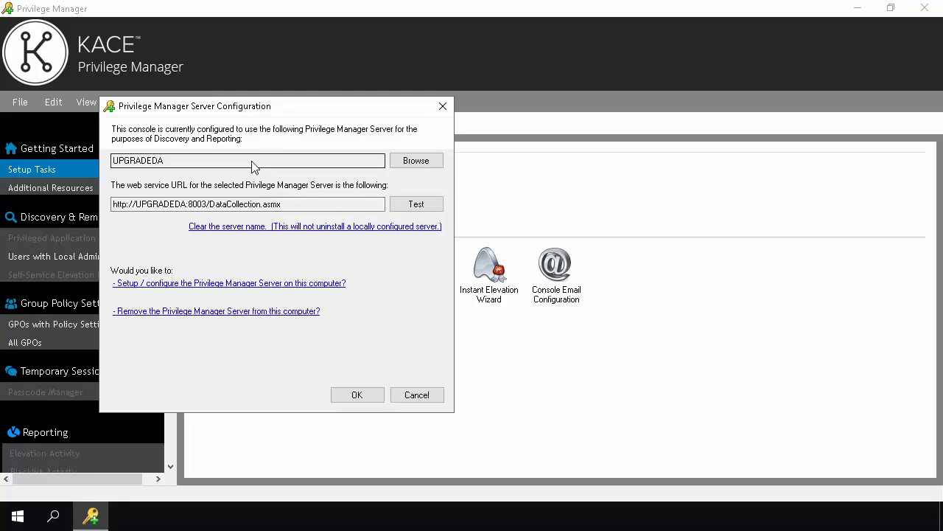
click(355, 398)
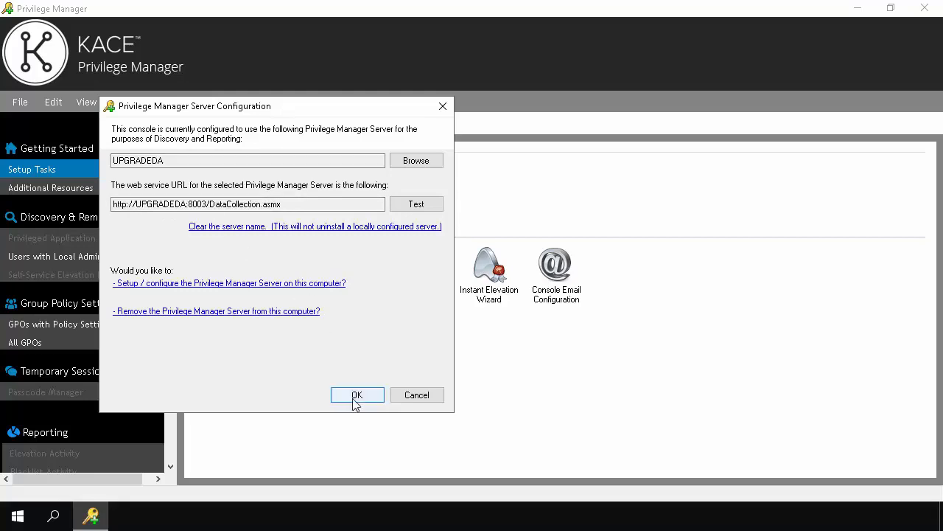
click(356, 398)
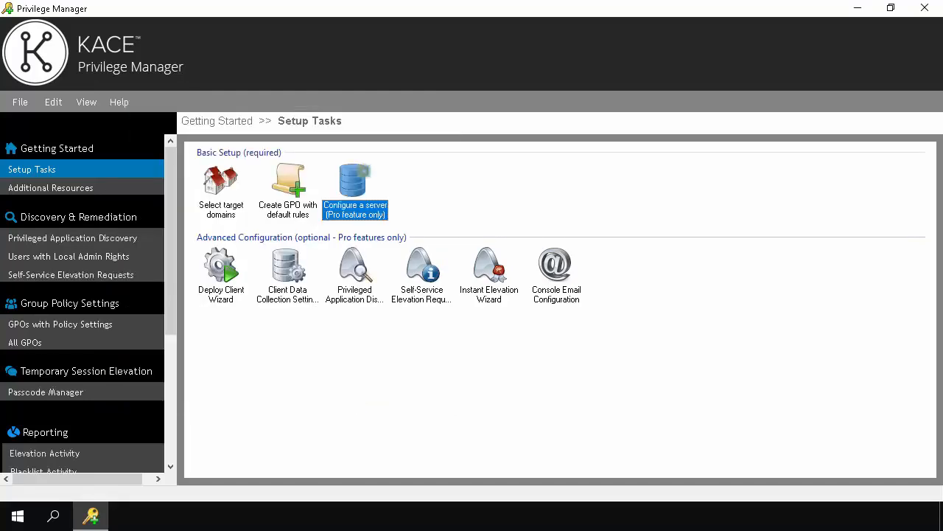